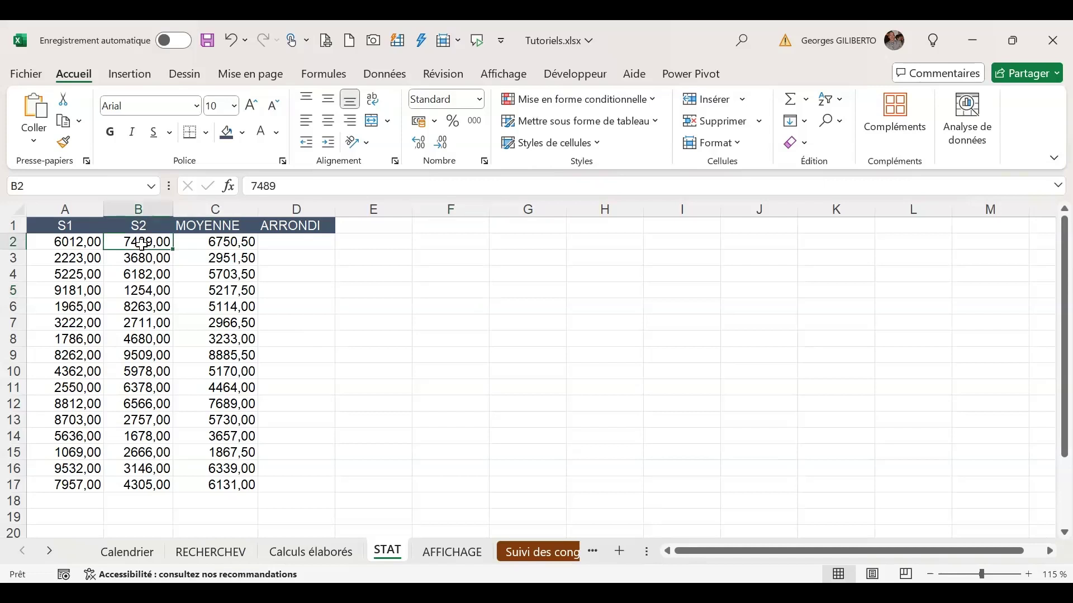
- Try displaying the MOYENNE values in C2:C17 with four decimals, and return them to two decimals
left_click(217, 242)
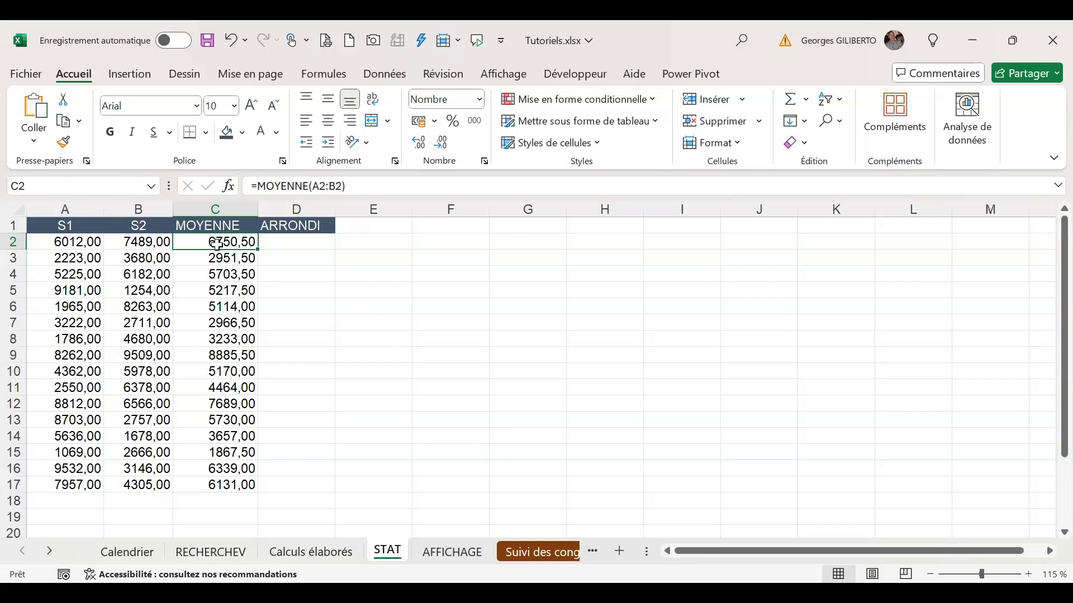
left_click_drag(217, 245, 226, 477)
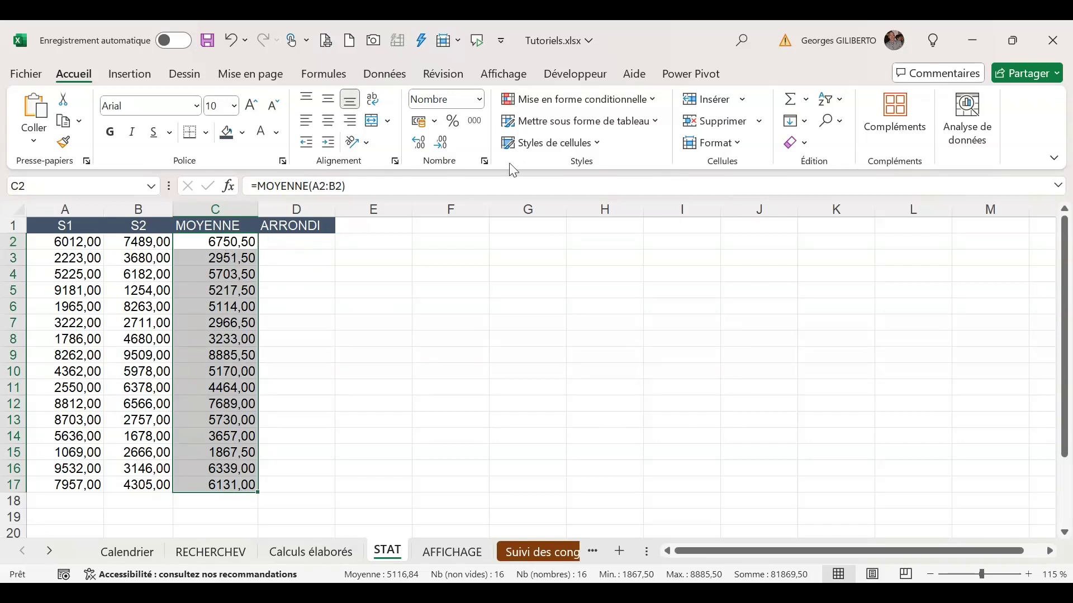
left_click(417, 139)
left_click(417, 139)
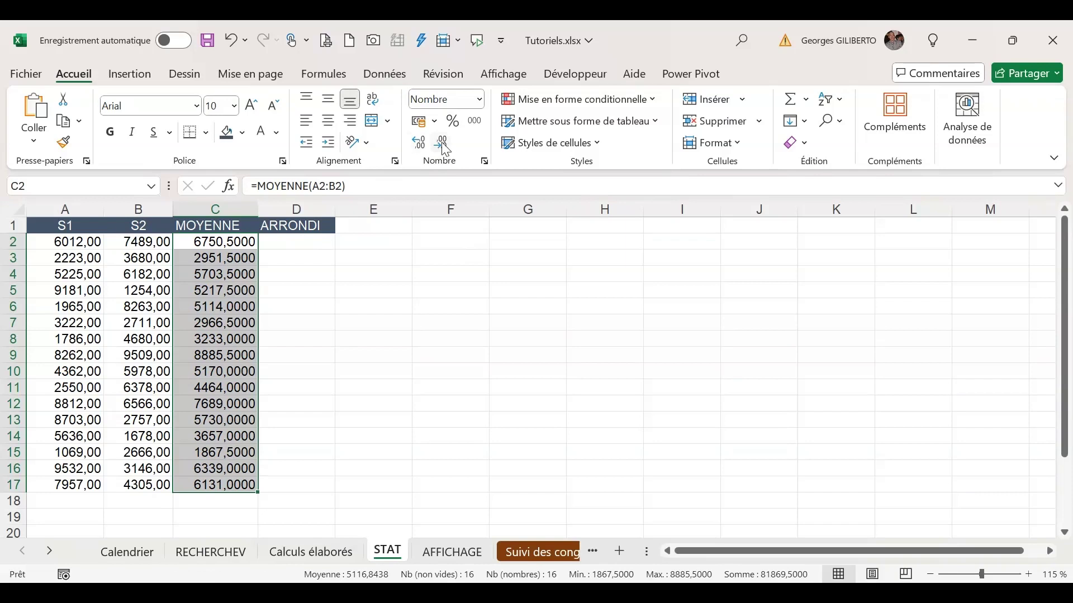
left_click(443, 145)
left_click(442, 146)
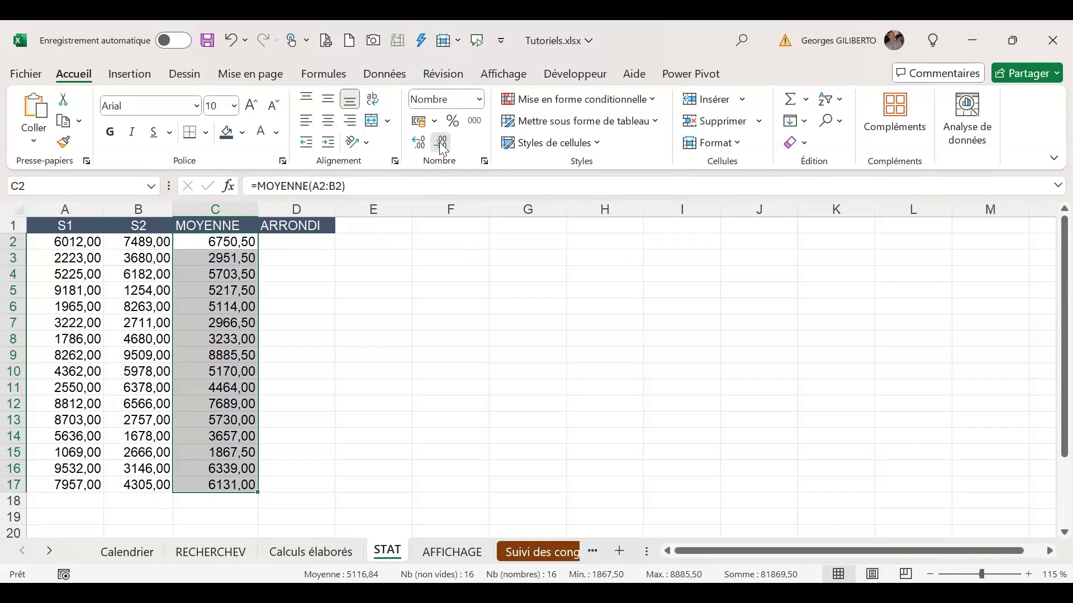
- Display the MOYENNE values in C2:C17 without decimals, and then with one decimal
left_click(442, 145)
left_click(443, 147)
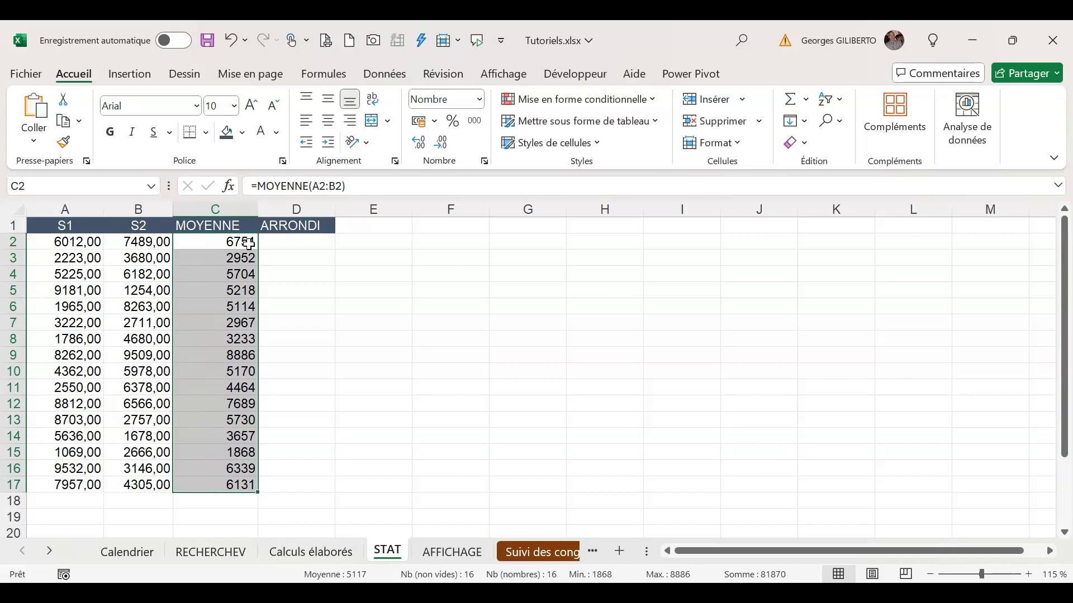
left_click(414, 141)
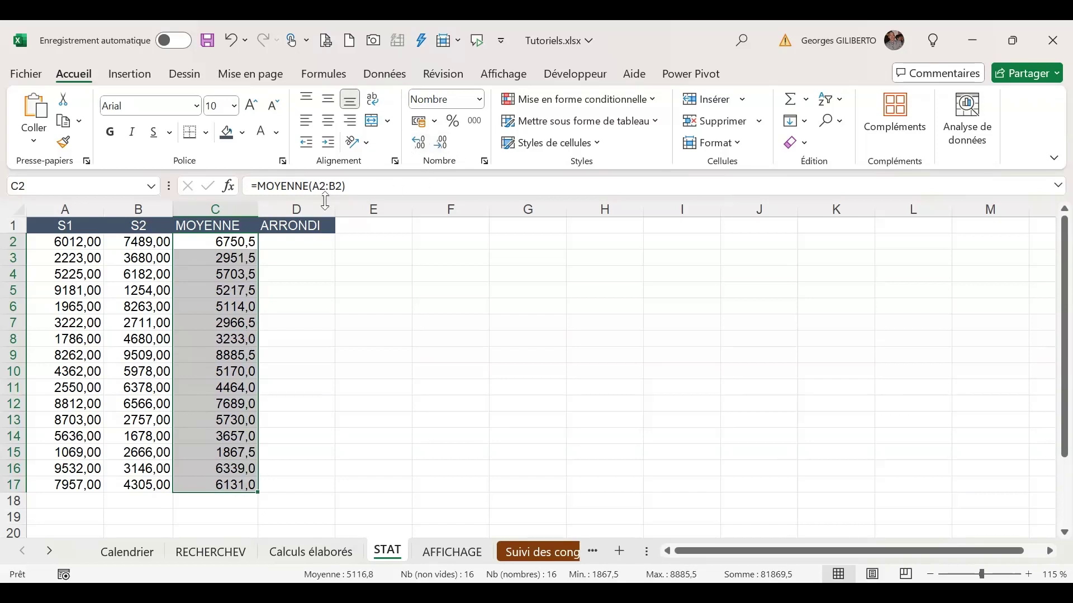
- Try adding one decimal to the average in C2 alone and undo that format change
left_click(232, 244)
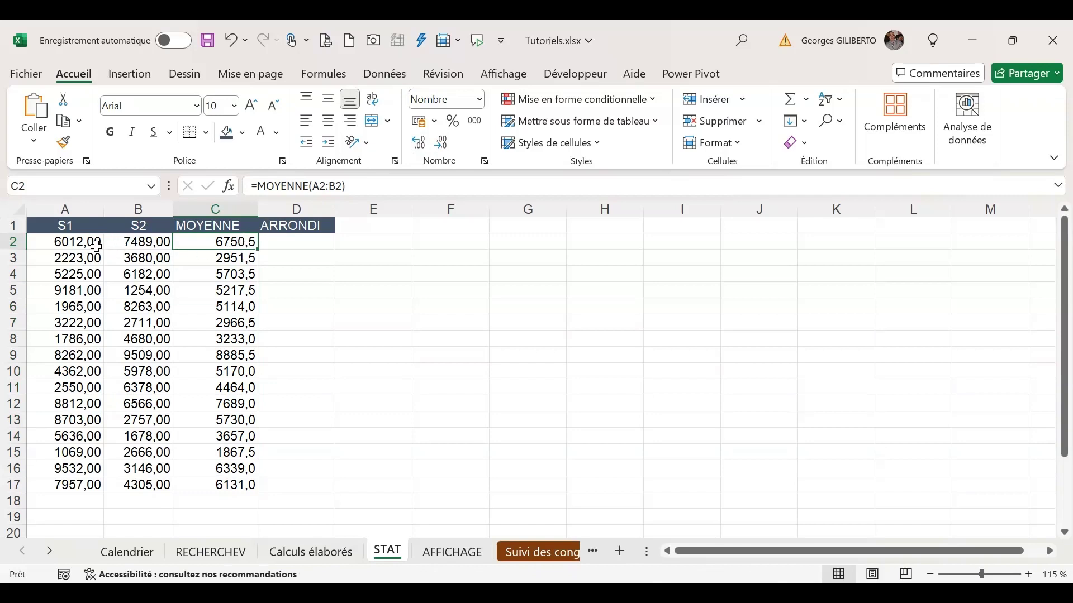
left_click(420, 143)
left_click(233, 42)
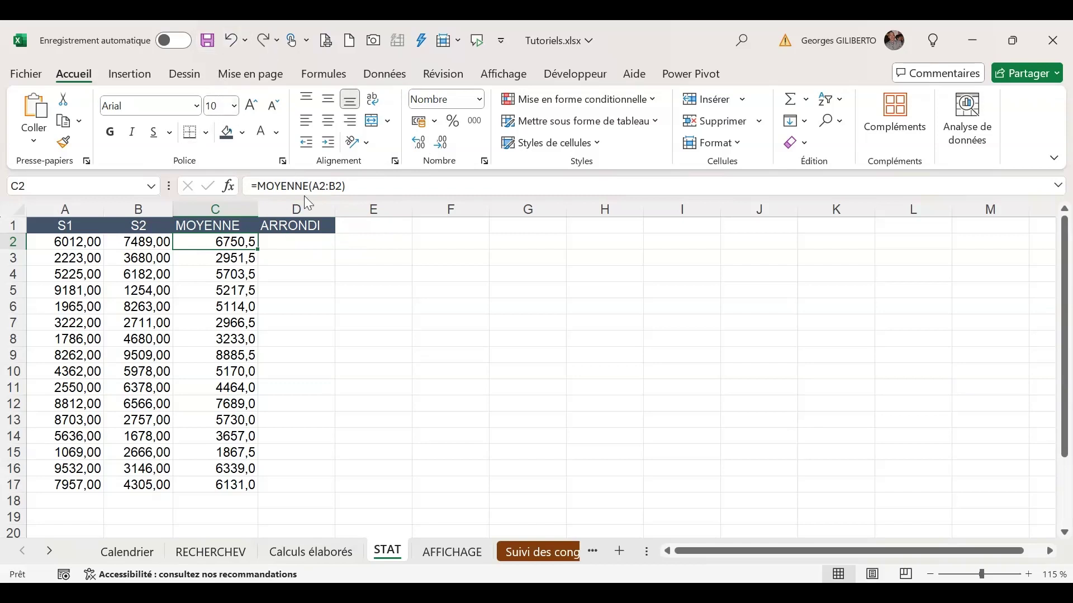
- Enter the formula =ARRONDI.SUP(C2;0) in D2 to round the first average up to a whole number
left_click(300, 244)
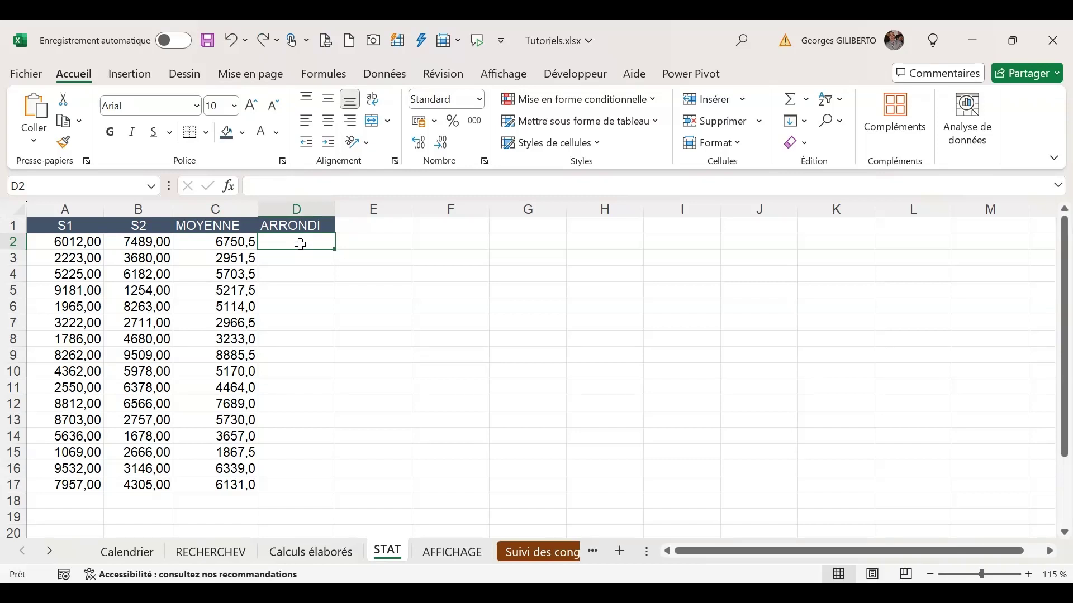
type("=a")
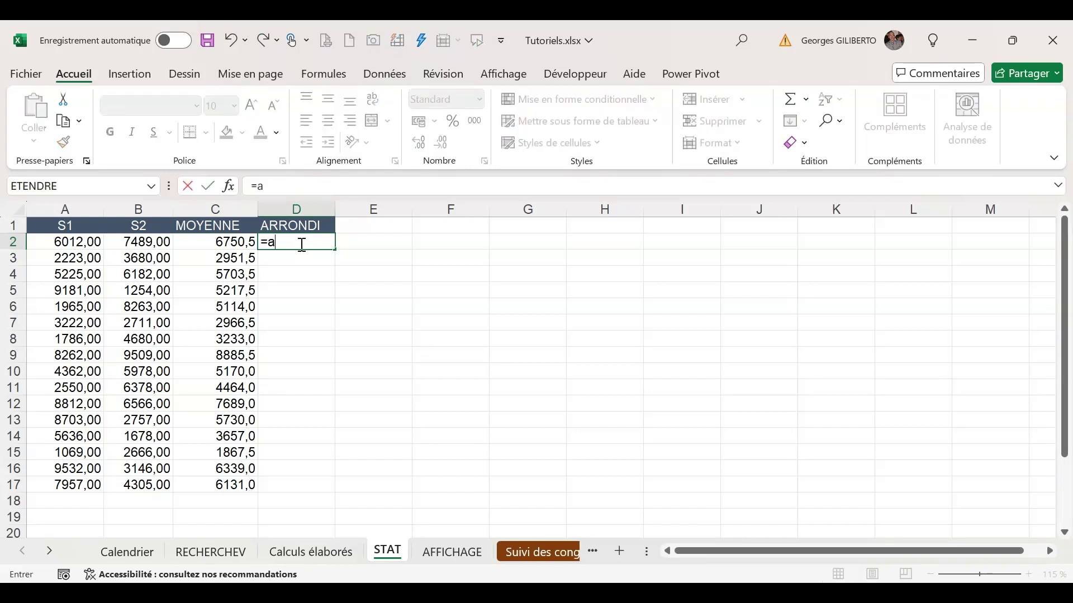
type("rrondi.sup(")
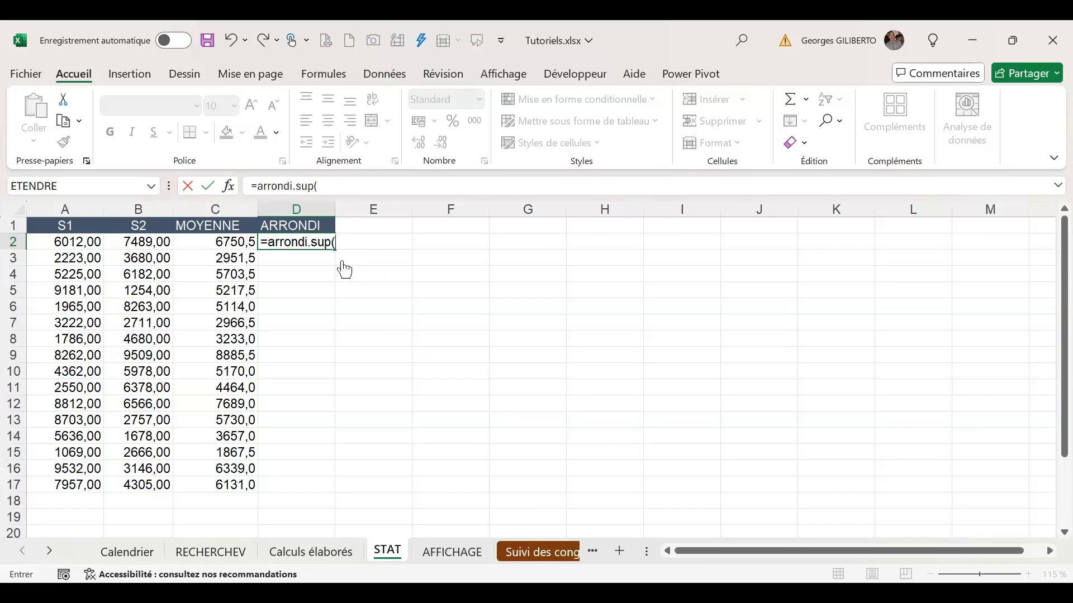
left_click(235, 246)
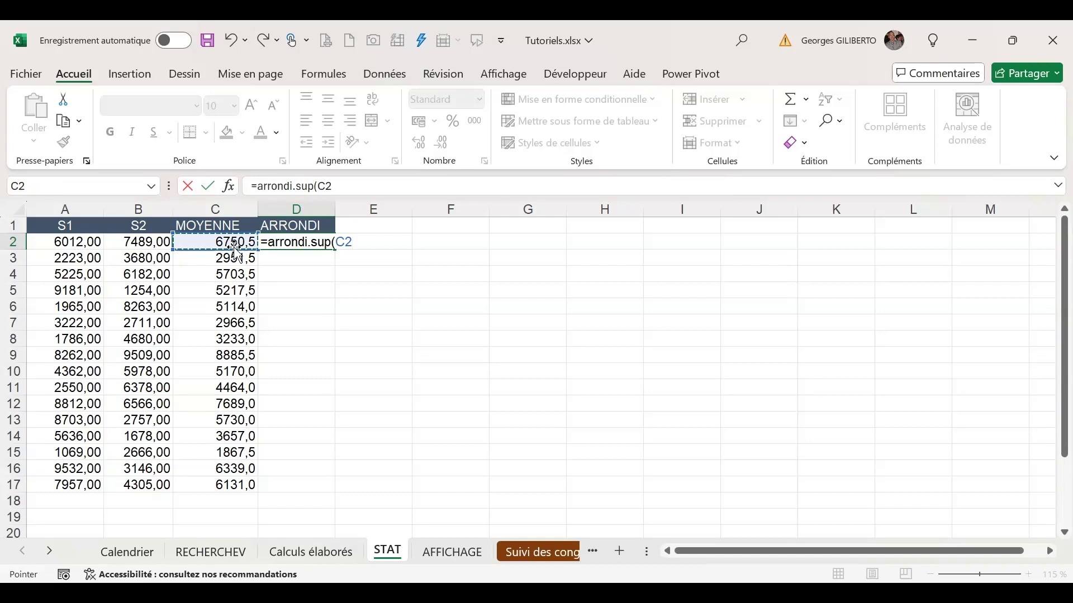
type(";")
type("0)")
key("Return")
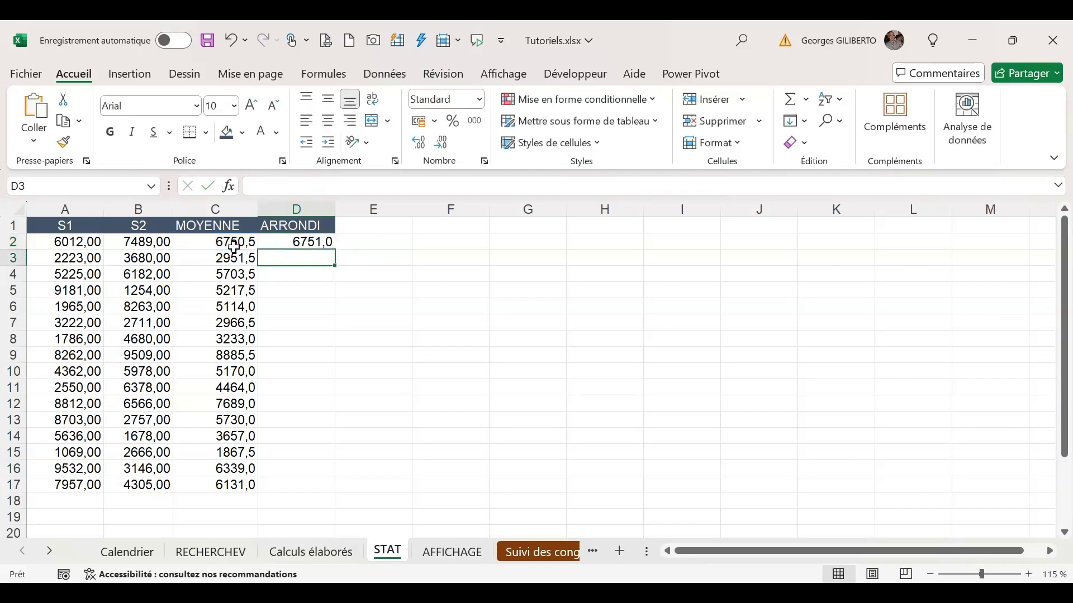
- Format D2 with two decimals and fill its rounding formula down to D17
left_click(316, 243)
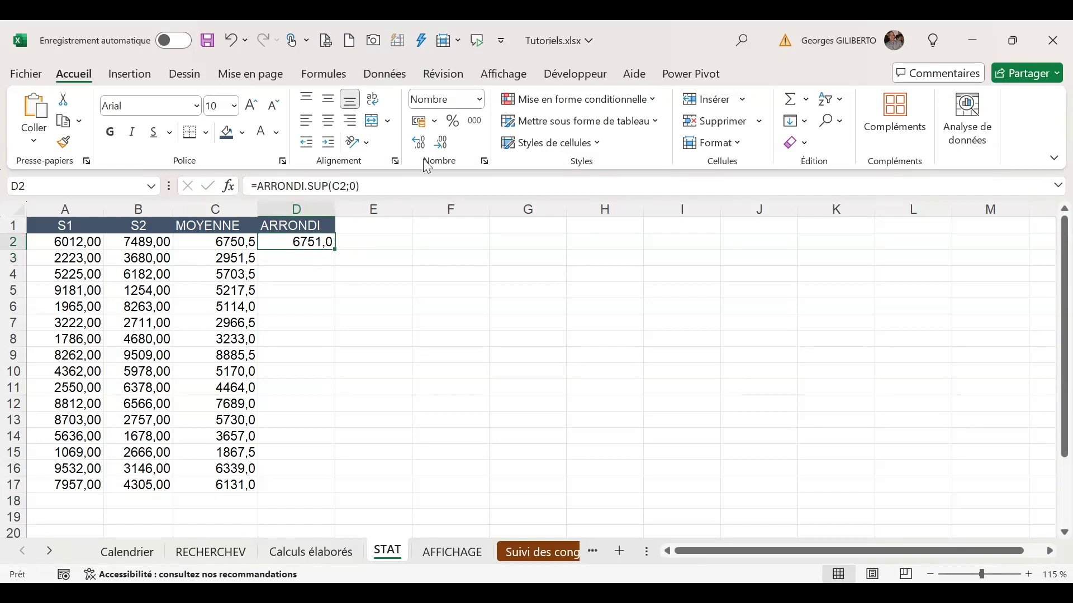
left_click(438, 144)
left_click(418, 143)
left_click(418, 143)
left_click_drag(334, 249, 316, 490)
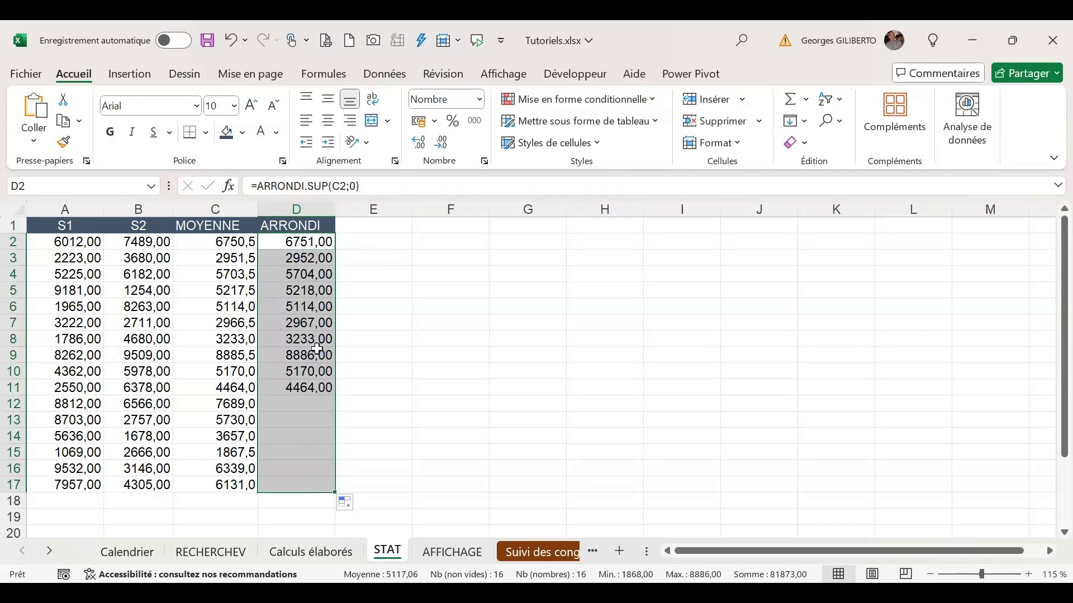
- Copy the number format of D2 onto the averages in C2:C17
left_click(304, 241)
left_click(62, 143)
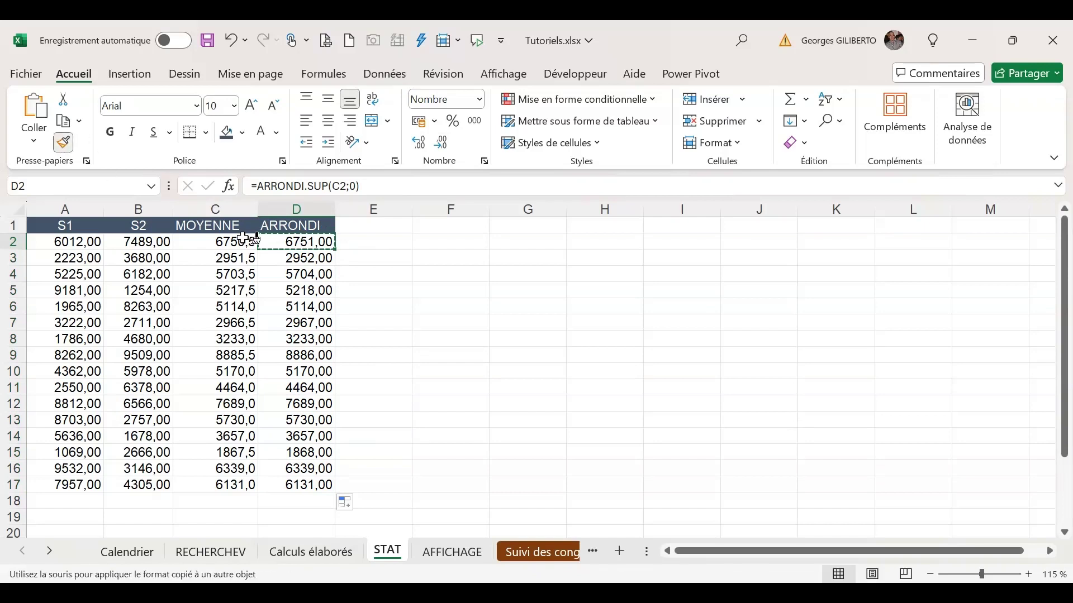
mouse_move(245, 242)
left_mouse_down()
mouse_move(201, 471)
mouse_move(211, 483)
left_mouse_up()
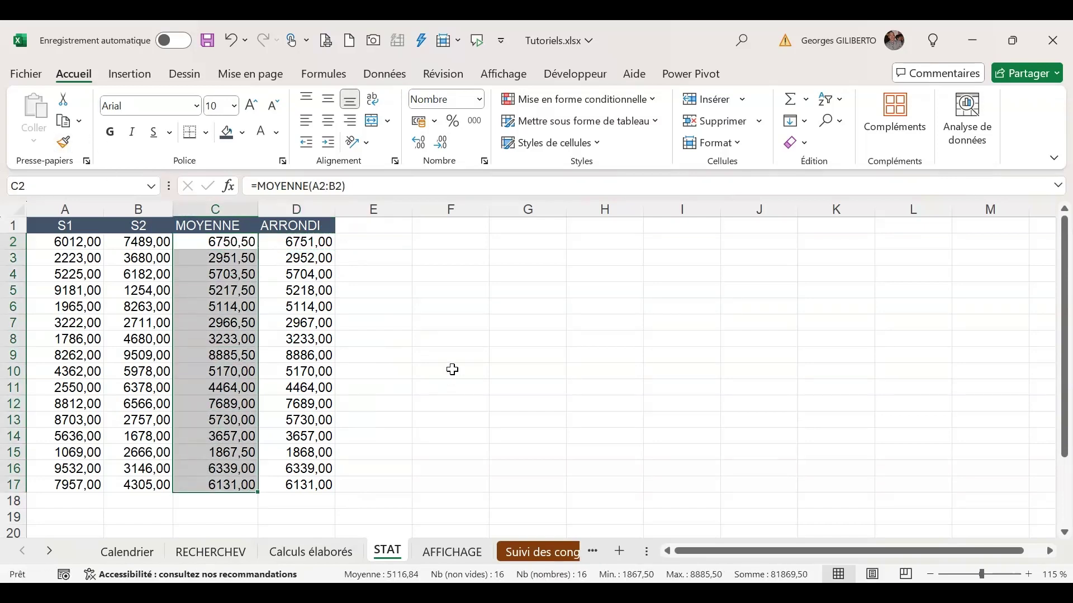
- Enter the formula =ARRONDI.INF(C2;0) in E2 to round the first average down to a whole number
left_click(361, 241)
type("=")
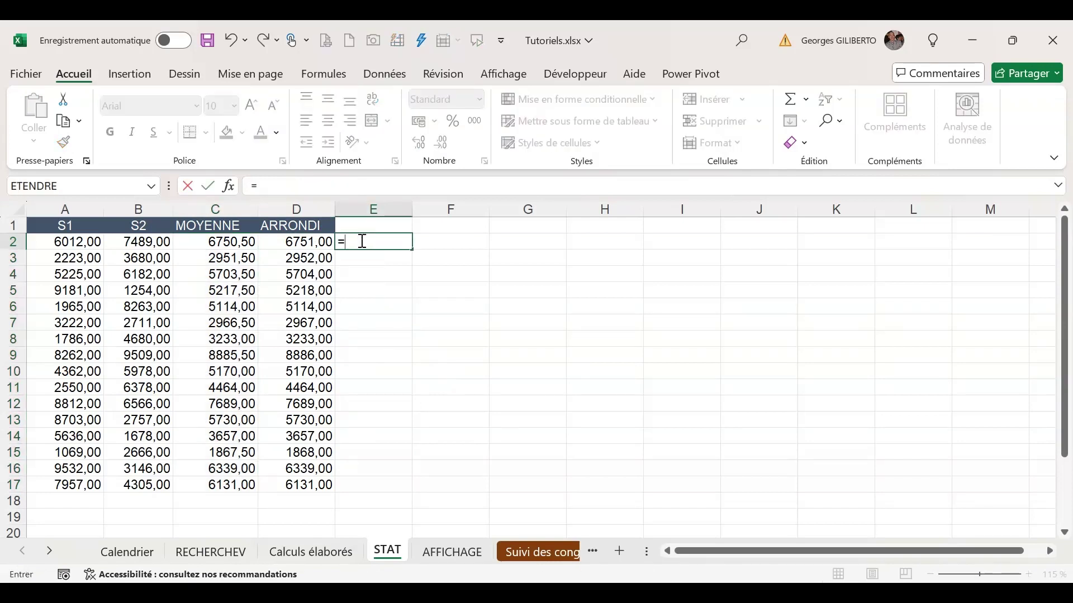
type("arrond")
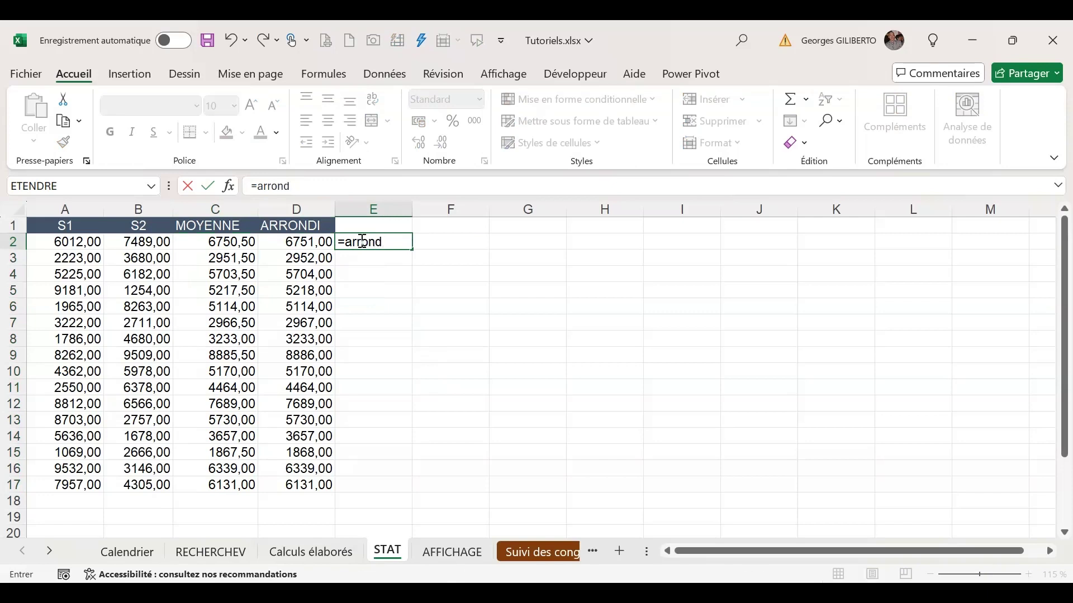
type("i.inf(")
left_click(232, 246)
type(";")
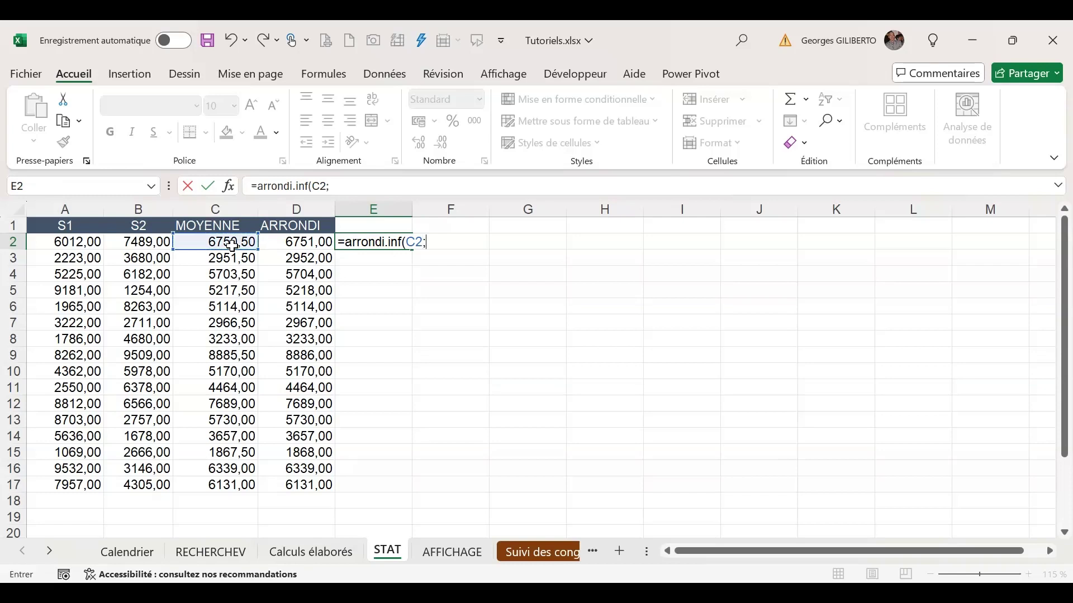
type("0)")
key("Return")
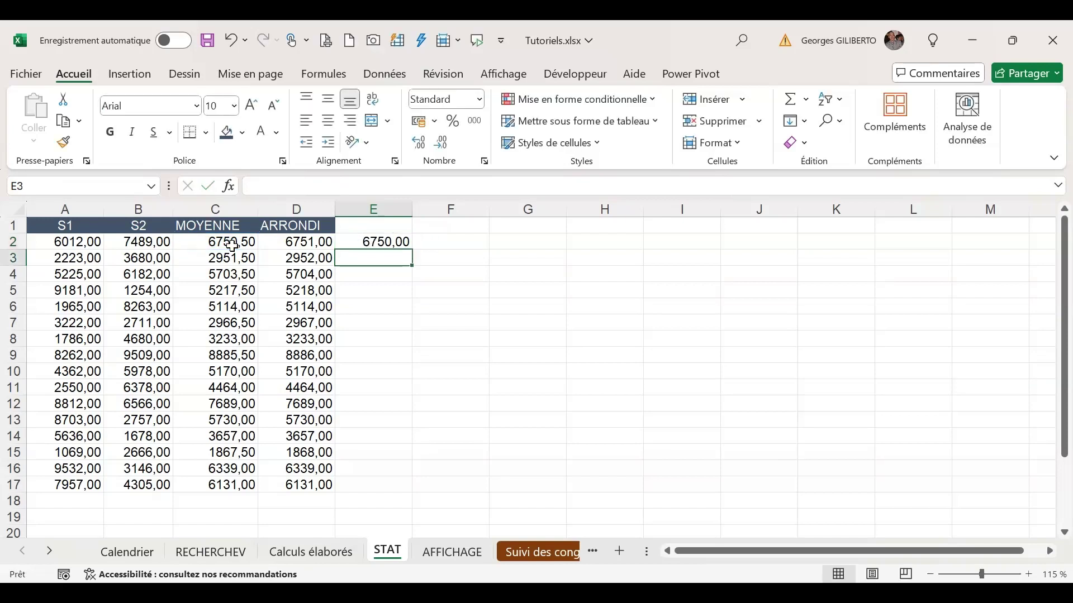
- Fill the round-down formula from E2 down to E17
left_click(392, 245)
left_click_drag(412, 249, 412, 492)
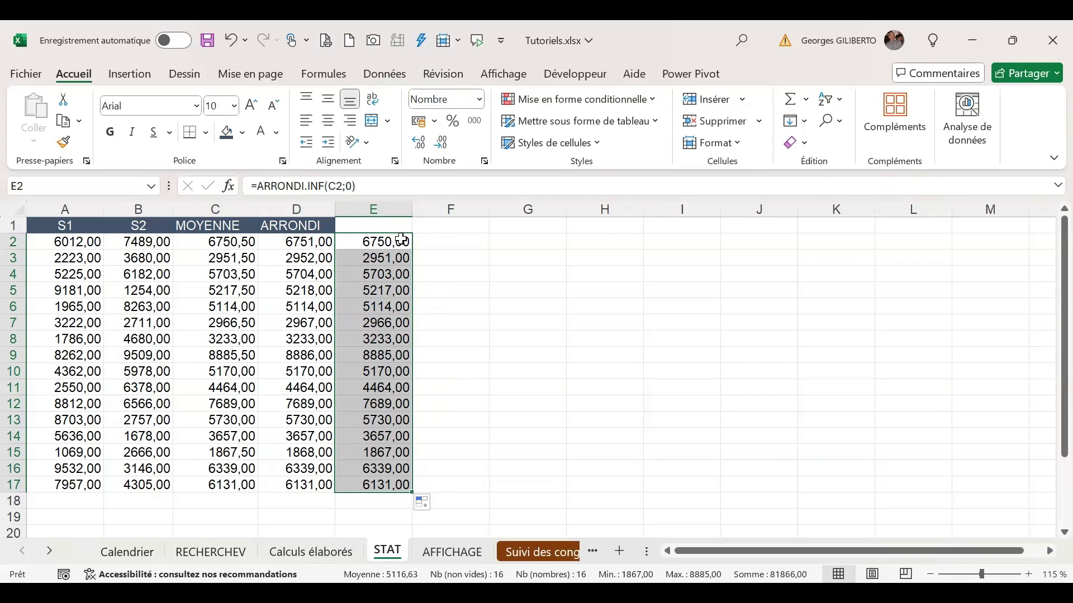
left_click(369, 227)
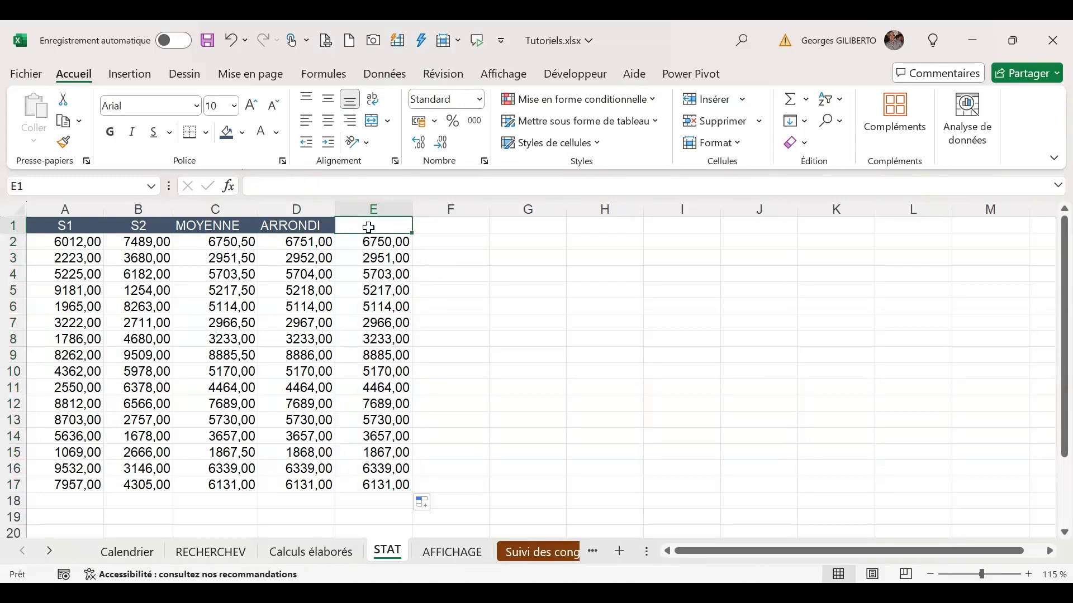
- Enter the formula =ARRONDI.SUP(C2;1) in F2 to round the first average up to one decimal
left_click(433, 243)
type("=")
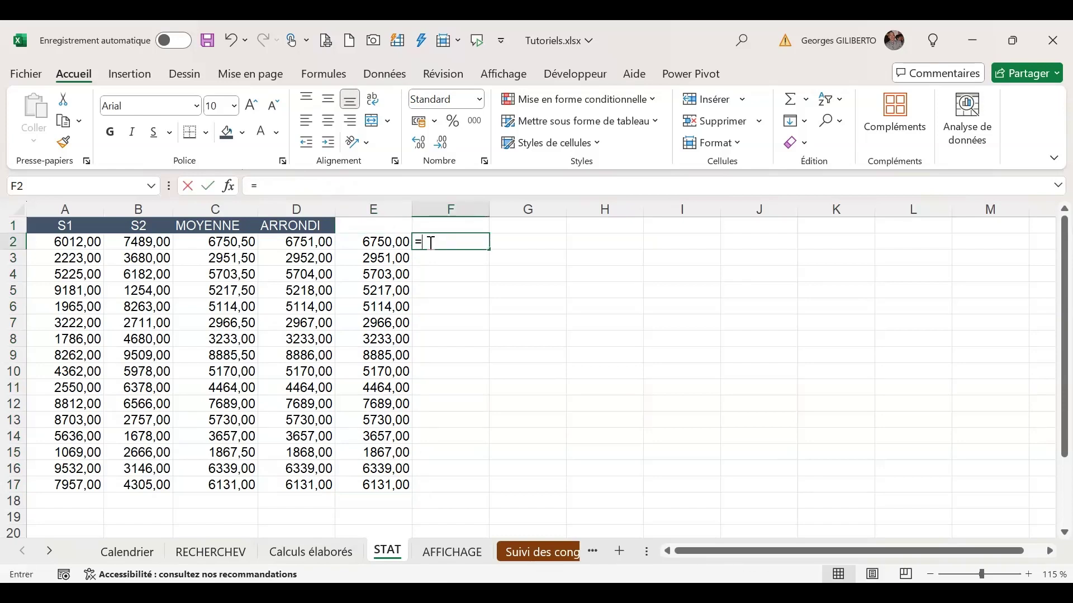
type("arrondi")
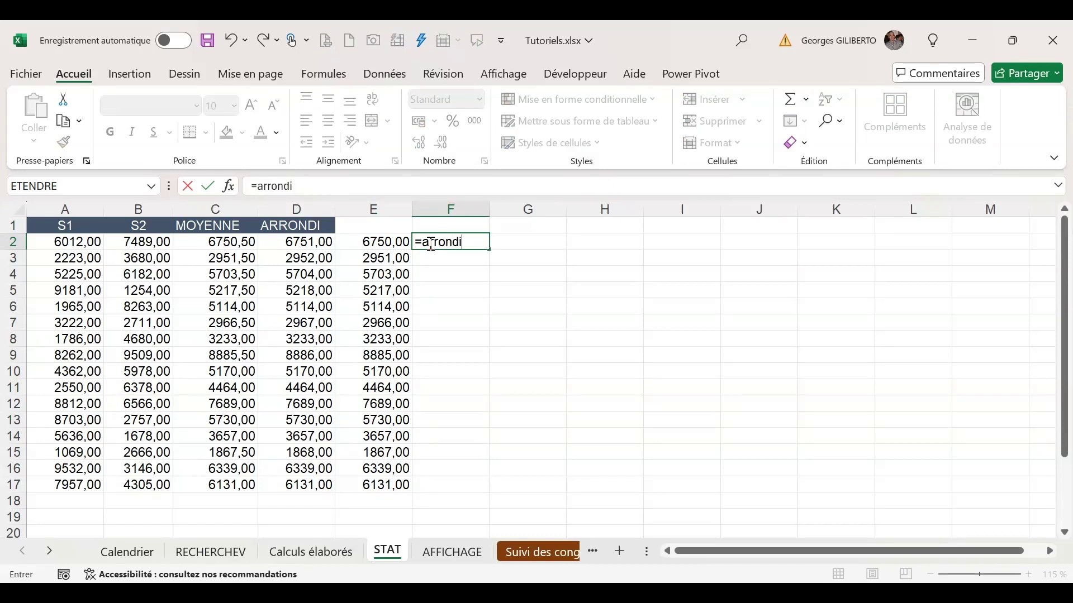
type(".sup(")
left_click(235, 241)
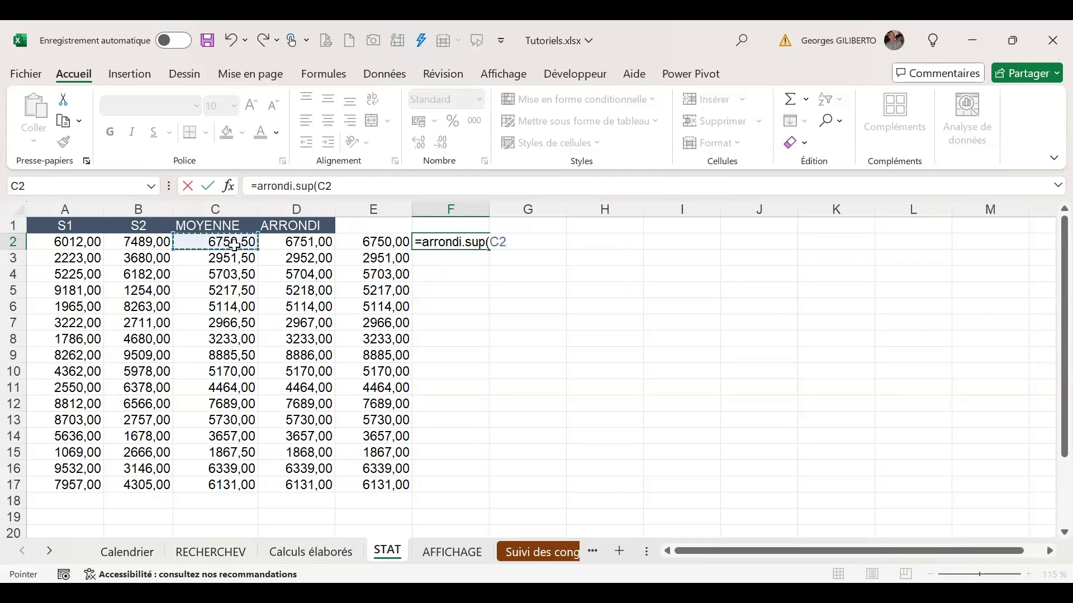
type(";1)")
key("Return")
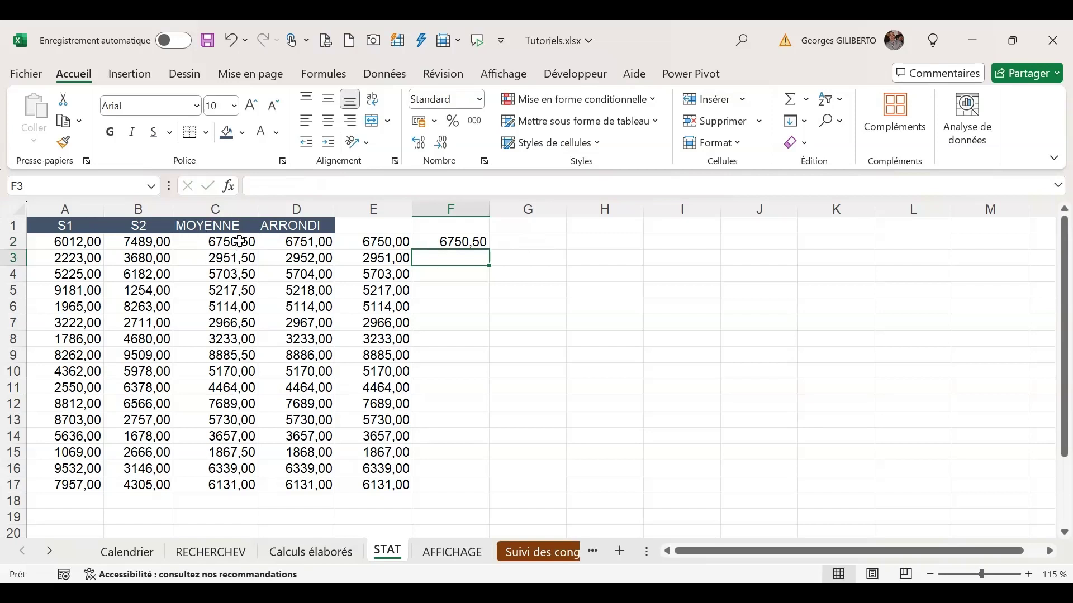
- Change the number-of-digits argument of the F2 formula to -1 so it rounds up to the nearest ten
left_click(474, 242)
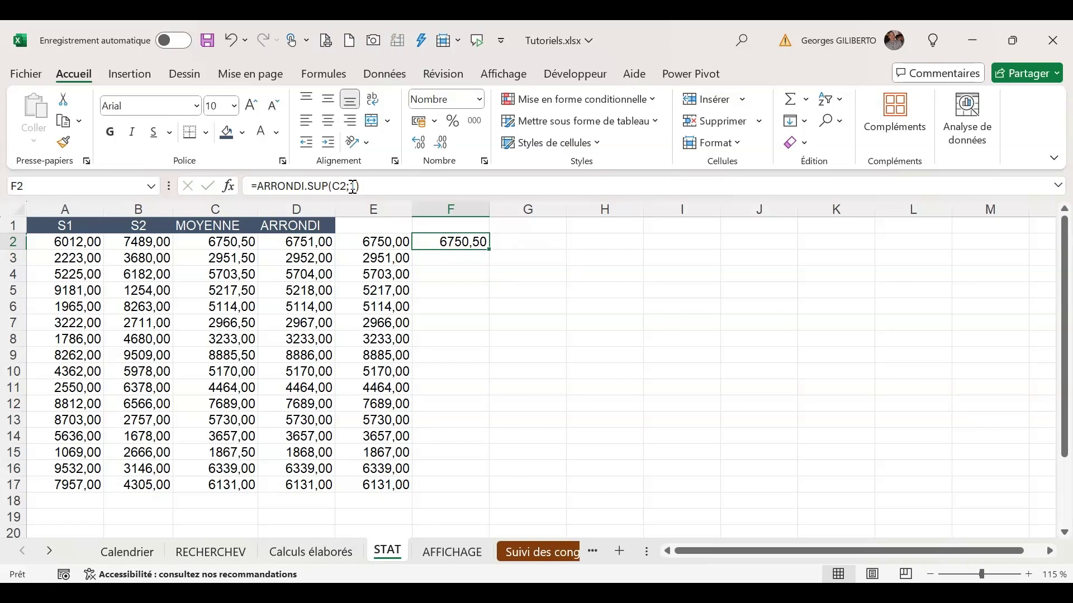
double_click(353, 186)
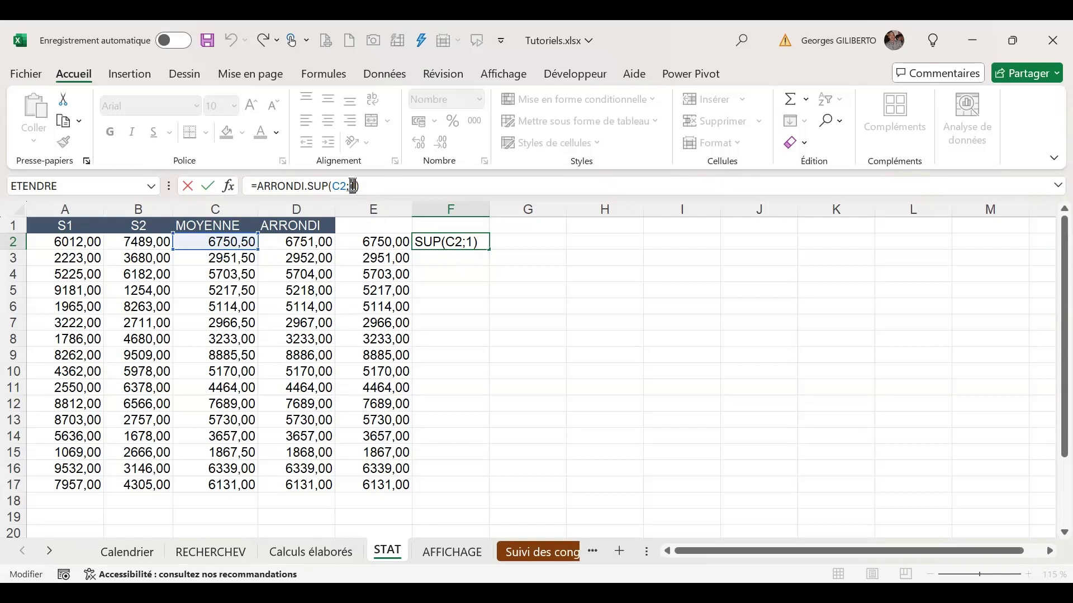
left_click(411, 198)
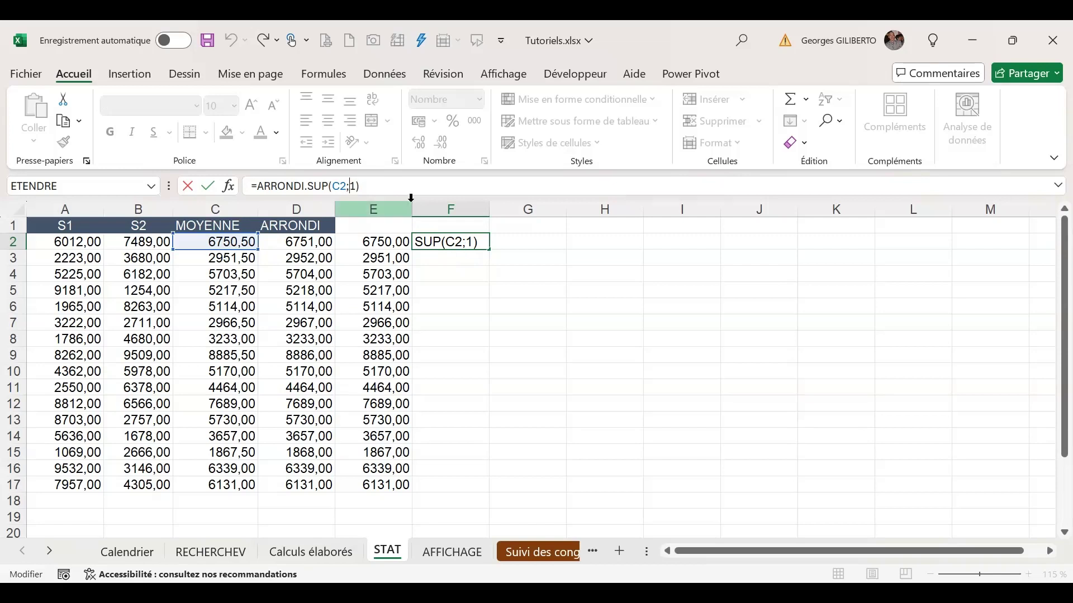
type("6")
key("BackSpace")
type("-")
key("Return")
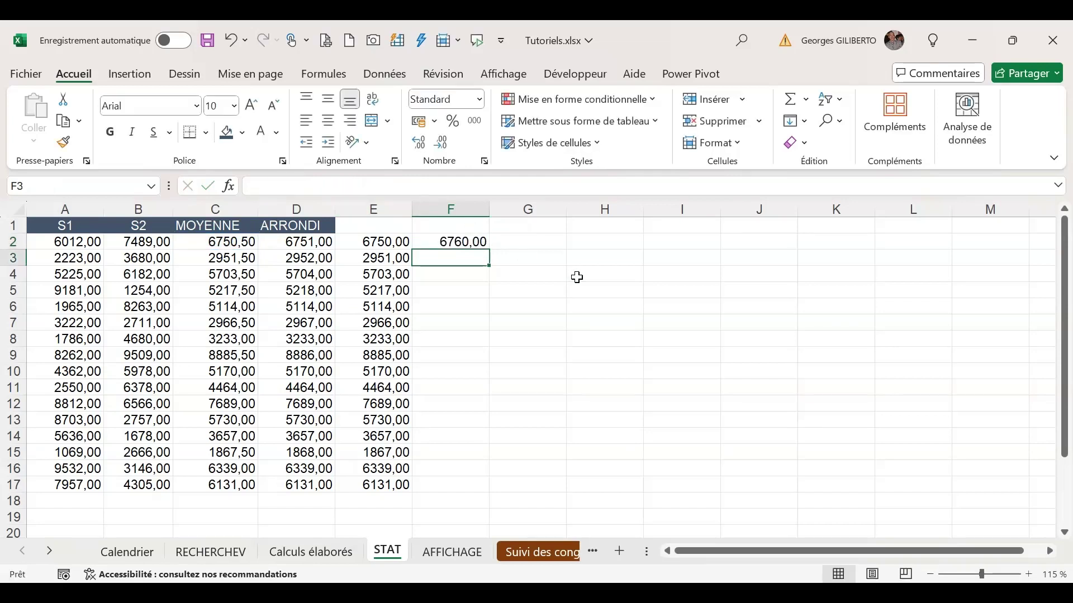
- Fill the formula =ARRONDI.SUP(C2;-1) from F2 down to F17
left_click(228, 242)
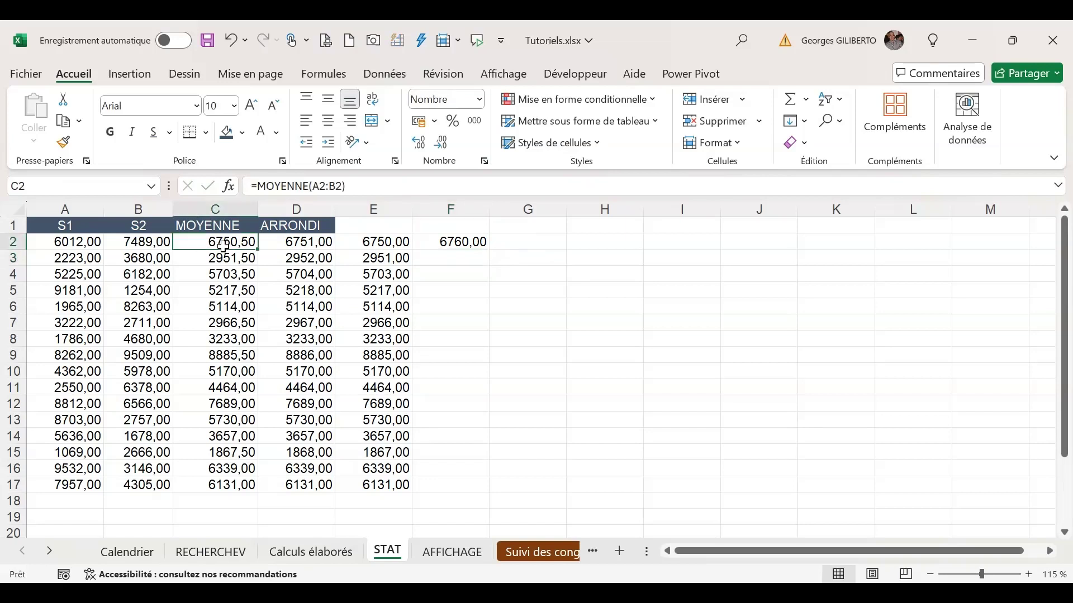
left_click(454, 240)
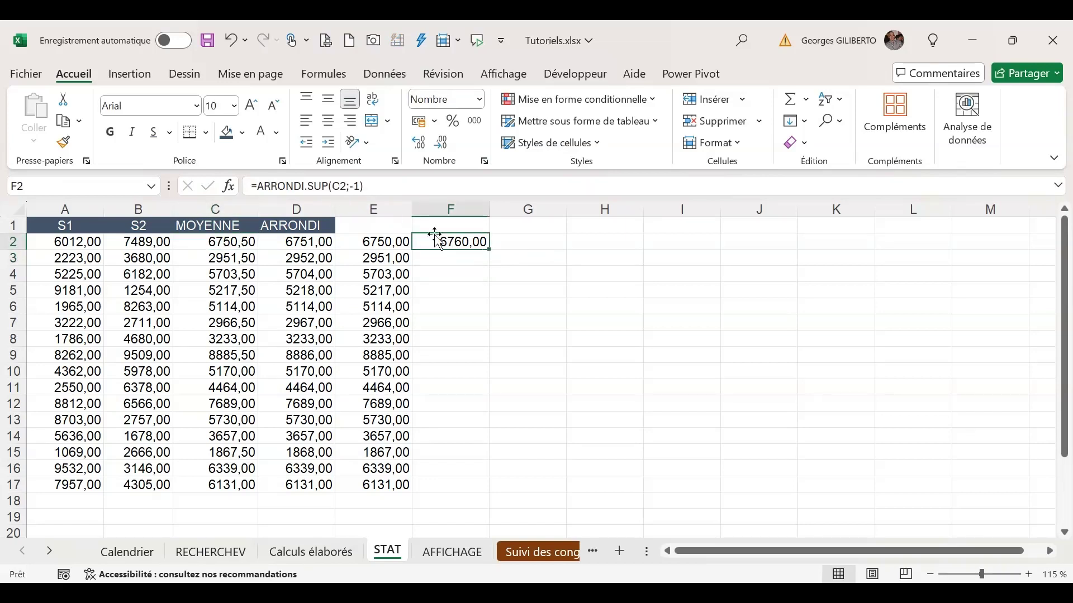
left_click(354, 187)
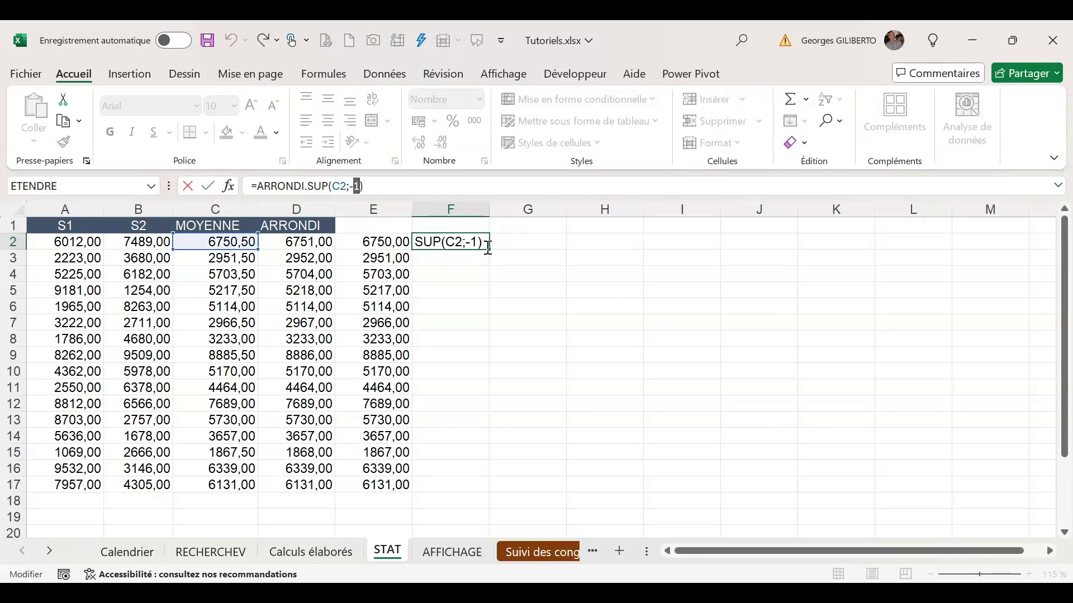
left_click(449, 268)
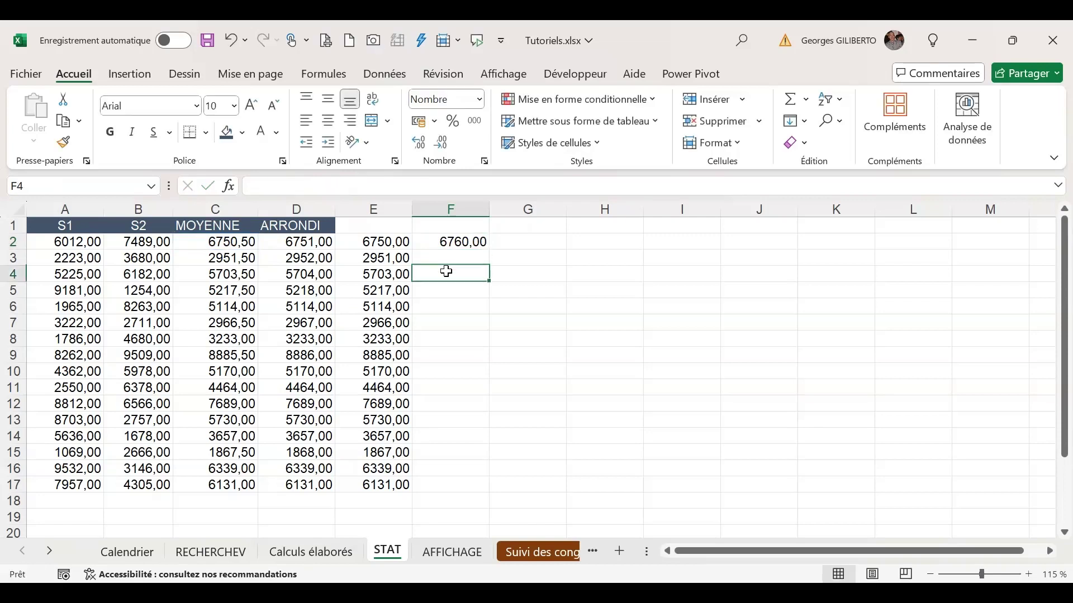
left_click(450, 241)
left_click_drag(489, 251, 475, 476)
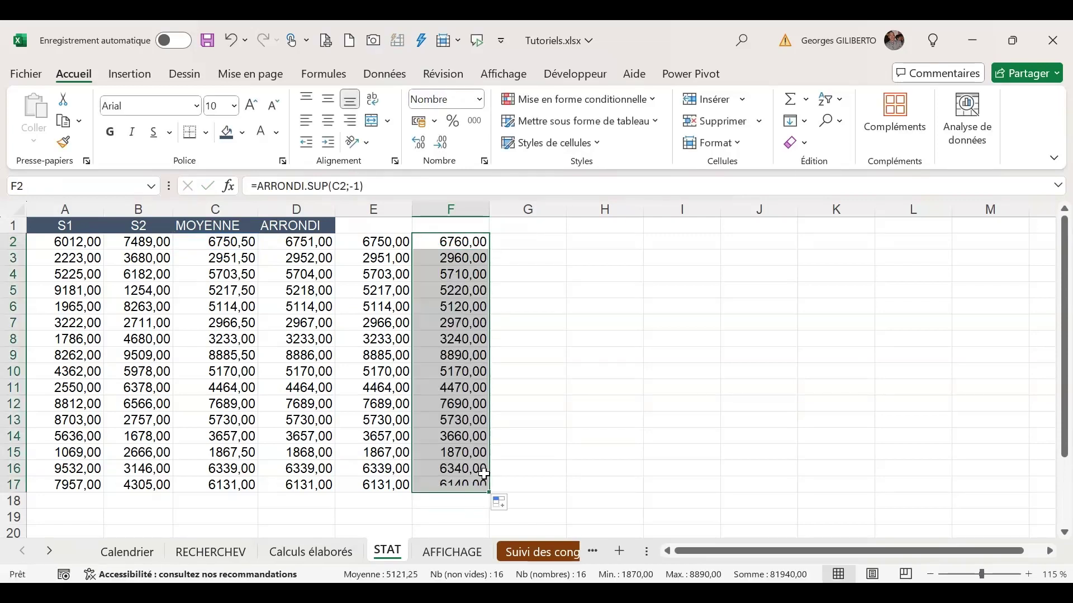